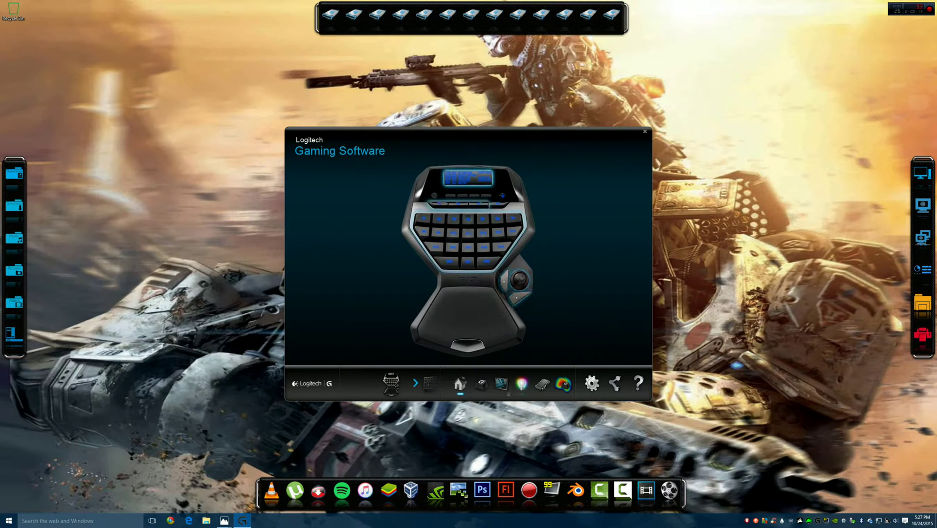
- Review the G13 key assignments and mouse button commands, then close Logitech Gaming Software
{"action": "left_click", "coordinate": [481, 384]}
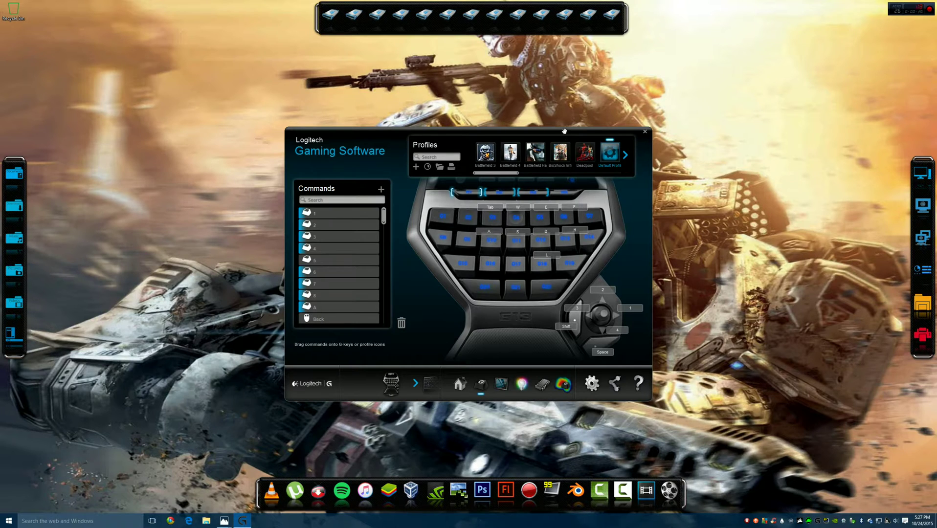
{"action": "left_click_drag", "start_coordinate": [564, 131], "coordinate": [329, 99]}
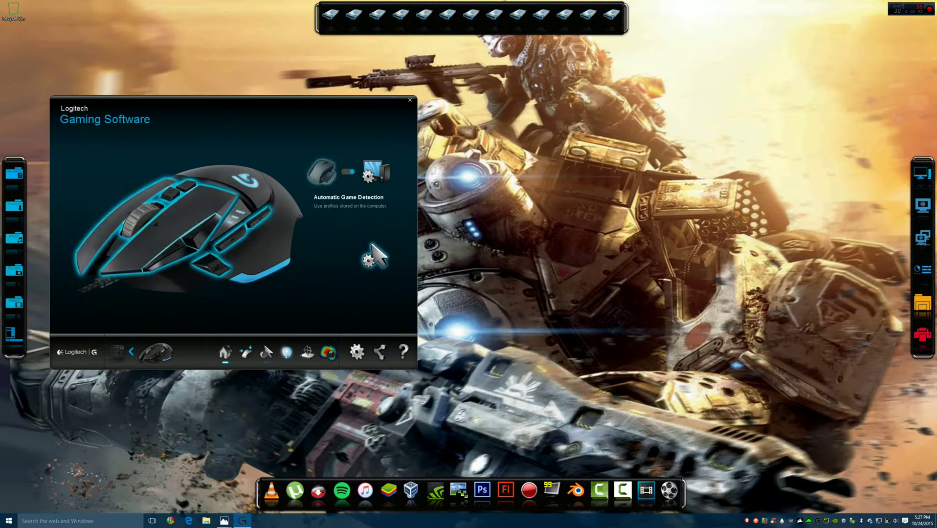
{"action": "left_click", "coordinate": [266, 352]}
{"action": "left_click", "coordinate": [246, 352]}
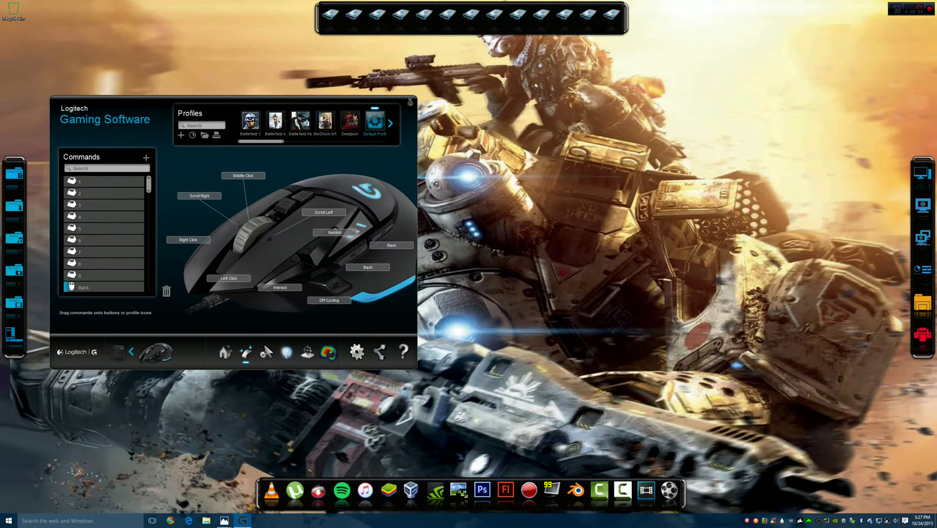
{"action": "left_click", "coordinate": [410, 101]}
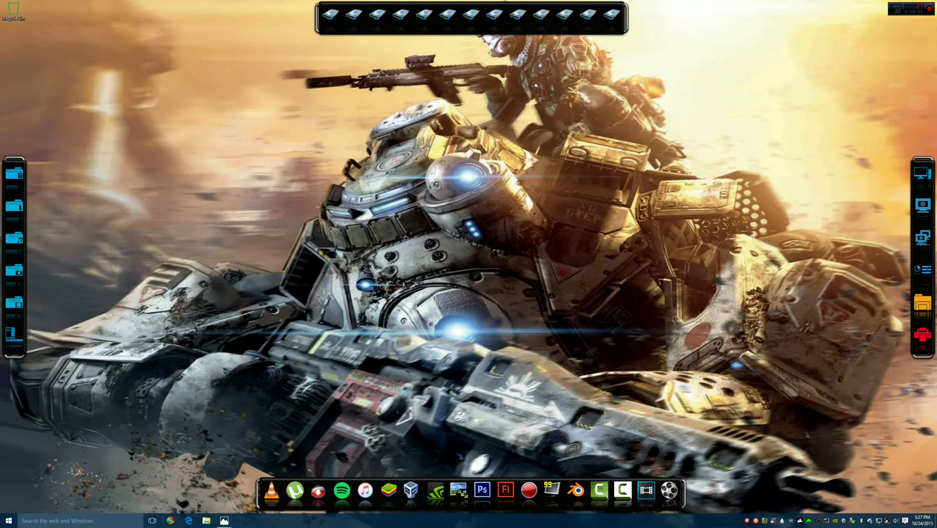
- Search Windows for 'xpadder' and launch Xpadder from the results
{"action": "left_click", "coordinate": [90, 520]}
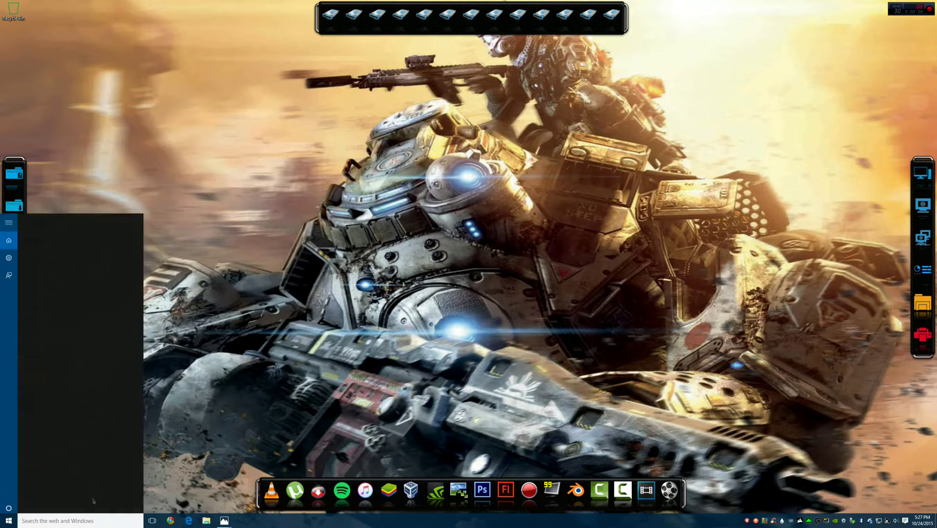
{"action": "type", "text": "xpadder"}
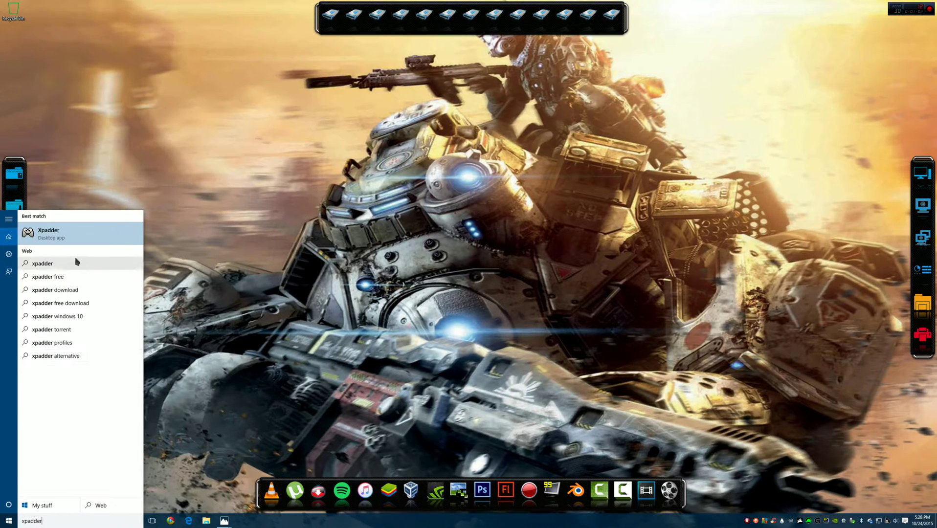
{"action": "left_click", "coordinate": [84, 235]}
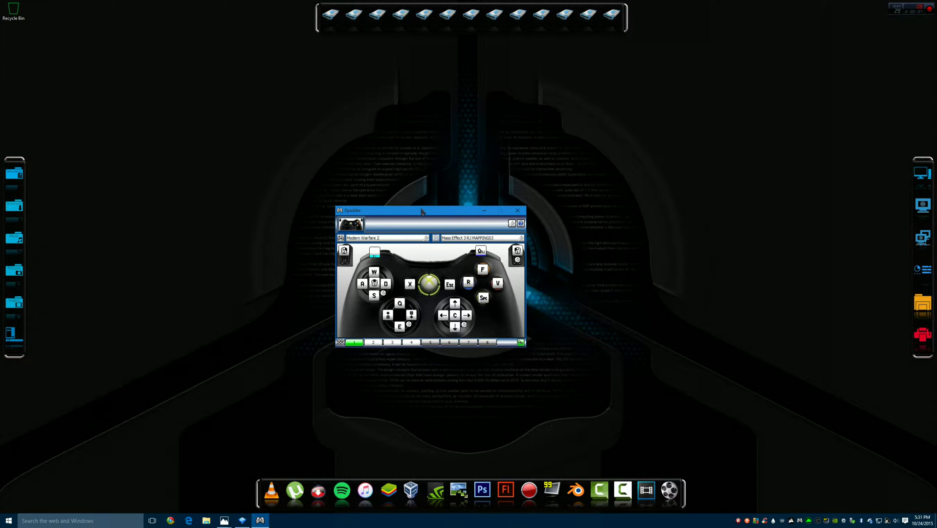
- Create a new untitled Xpadder profile with all mappings blank from the second profile menu
{"action": "left_click_drag", "start_coordinate": [420, 210], "coordinate": [421, 305]}
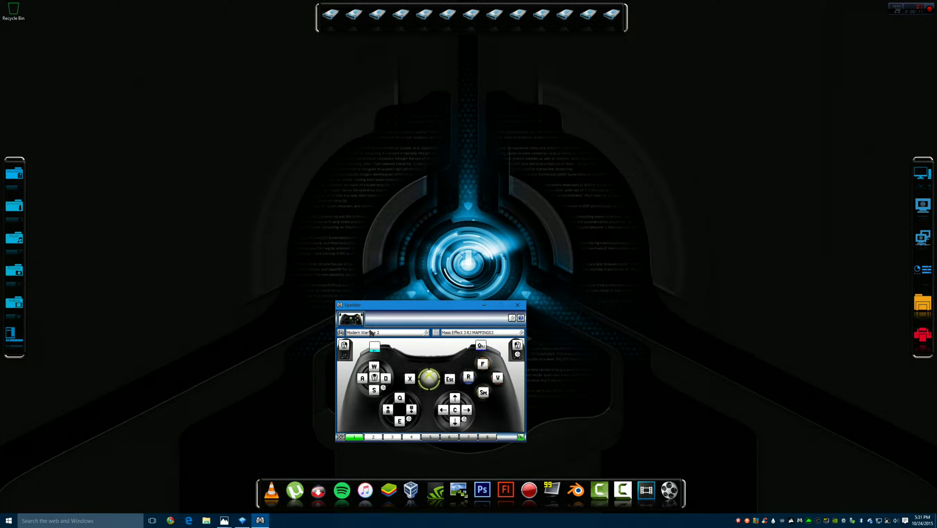
{"action": "left_click", "coordinate": [371, 333]}
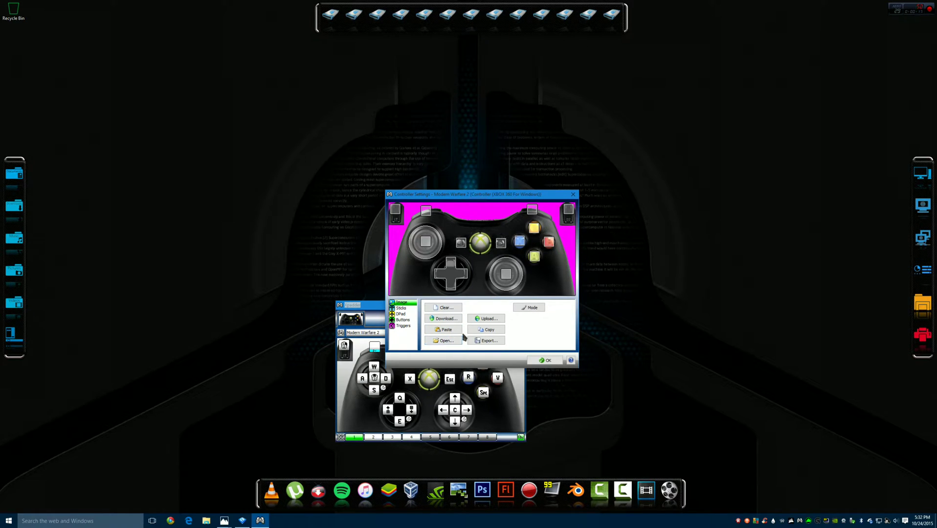
{"action": "left_click", "coordinate": [574, 195]}
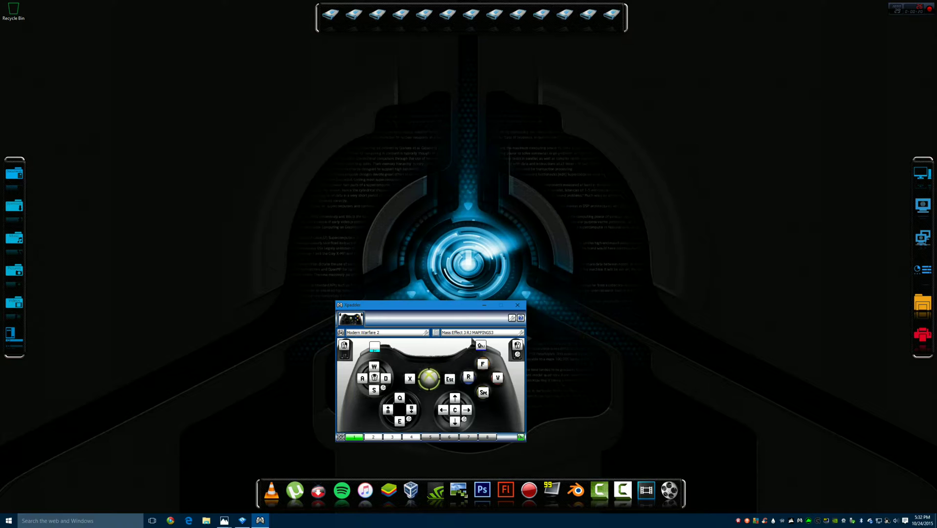
{"action": "left_click", "coordinate": [436, 333]}
{"action": "left_click", "coordinate": [444, 345]}
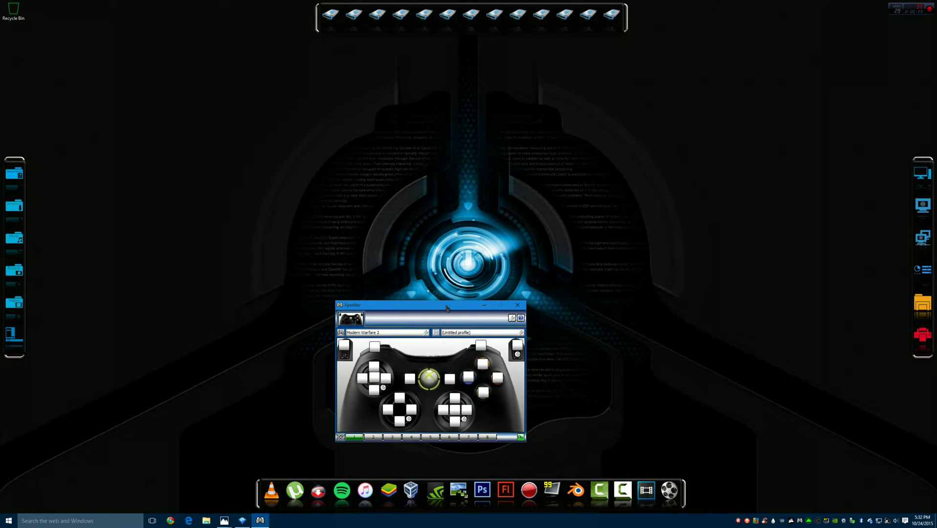
{"action": "left_click_drag", "start_coordinate": [444, 305], "coordinate": [446, 201]}
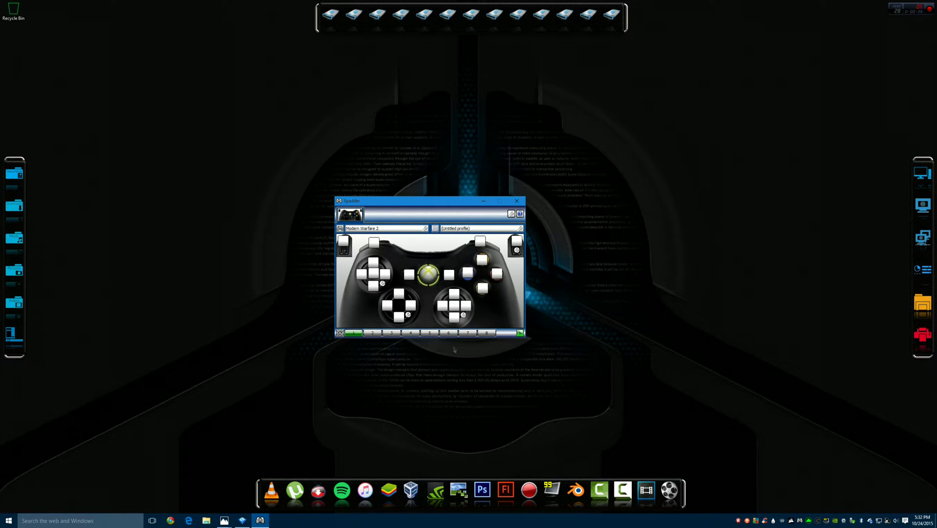
{"action": "left_click", "coordinate": [224, 521]}
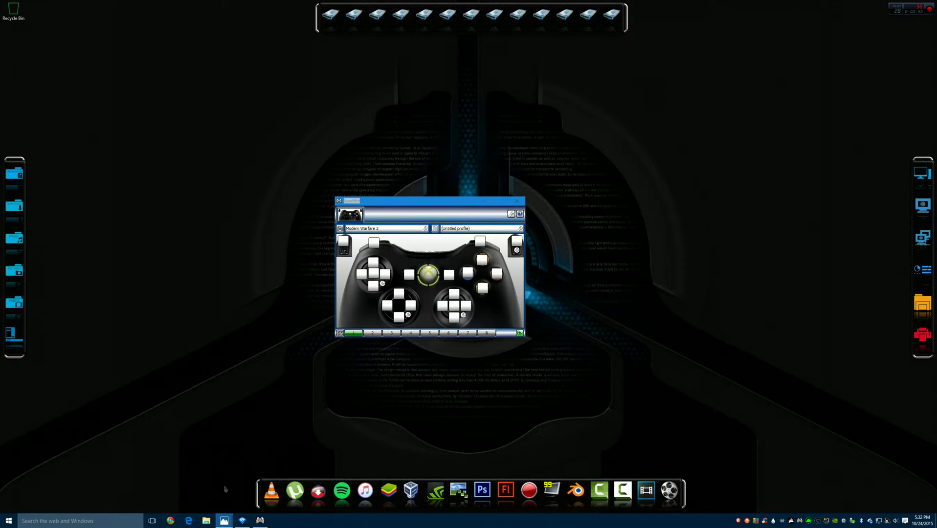
- Close the controller picture and place Xpadder between the Movement and Actions charts
{"action": "mouse_move", "coordinate": [225, 521]}
{"action": "left_click", "coordinate": [281, 486]}
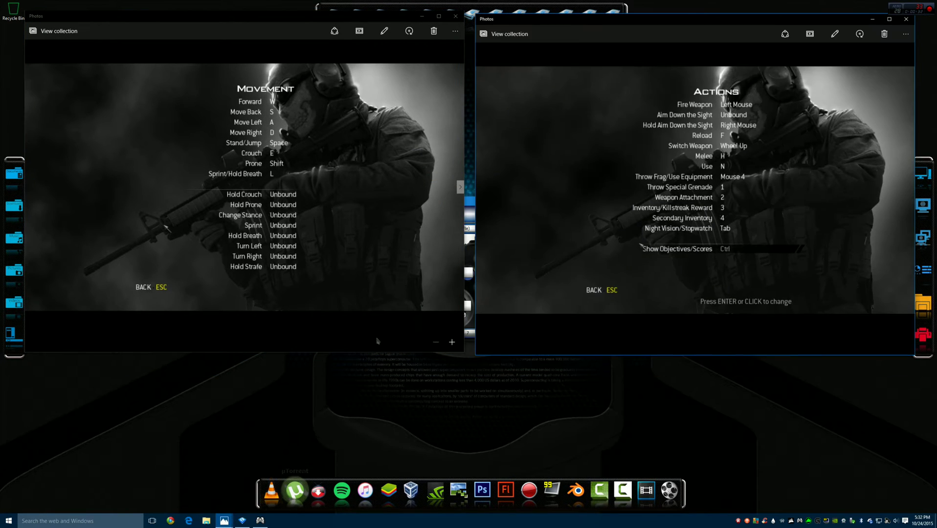
{"action": "left_click_drag", "start_coordinate": [721, 25], "coordinate": [725, 20]}
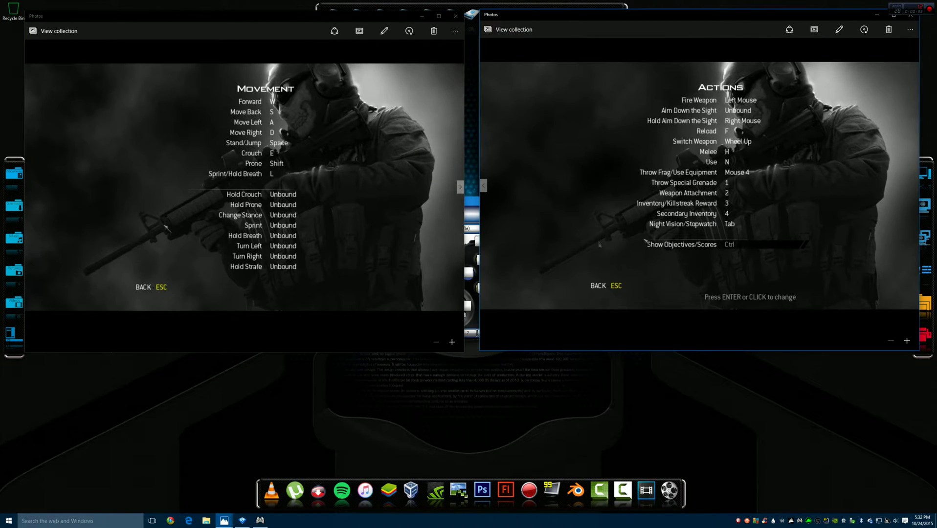
{"action": "left_click", "coordinate": [468, 215]}
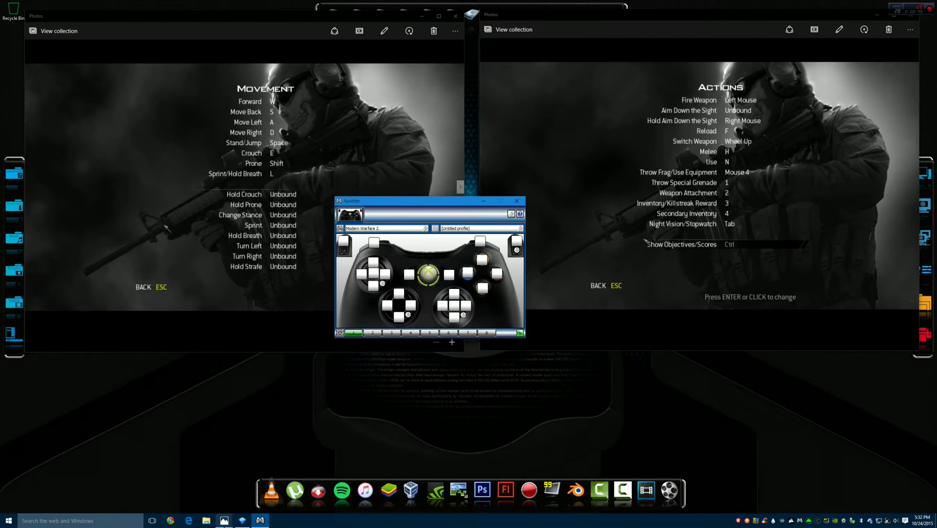
{"action": "mouse_move", "coordinate": [224, 521]}
{"action": "left_click", "coordinate": [286, 487]}
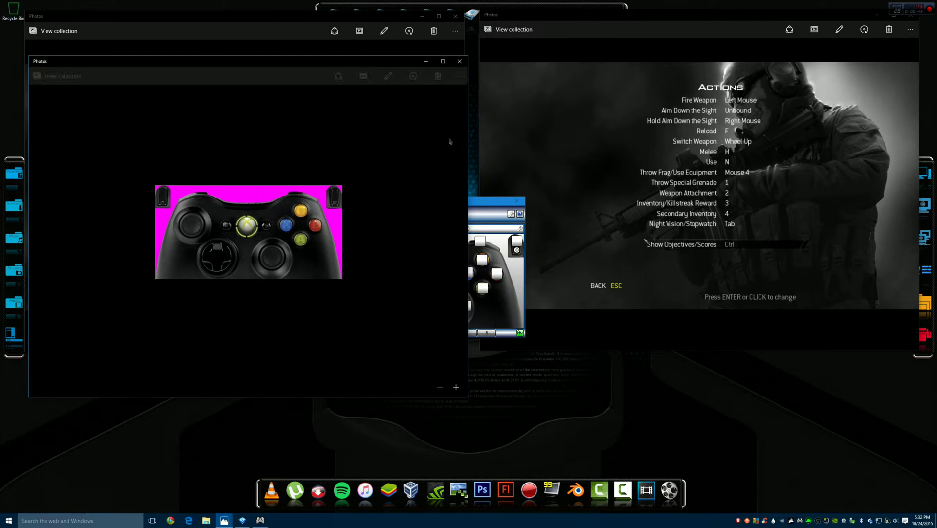
{"action": "left_click", "coordinate": [460, 61]}
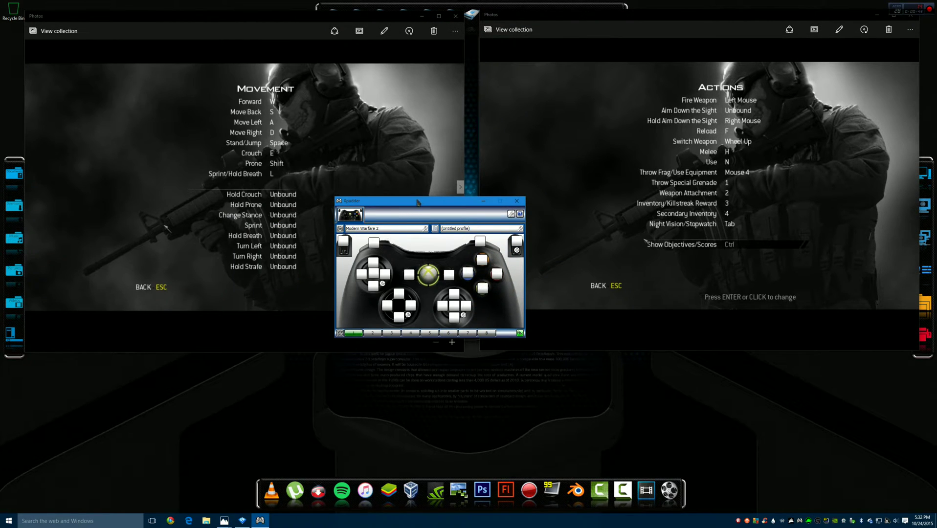
{"action": "left_click_drag", "start_coordinate": [418, 202], "coordinate": [443, 194]}
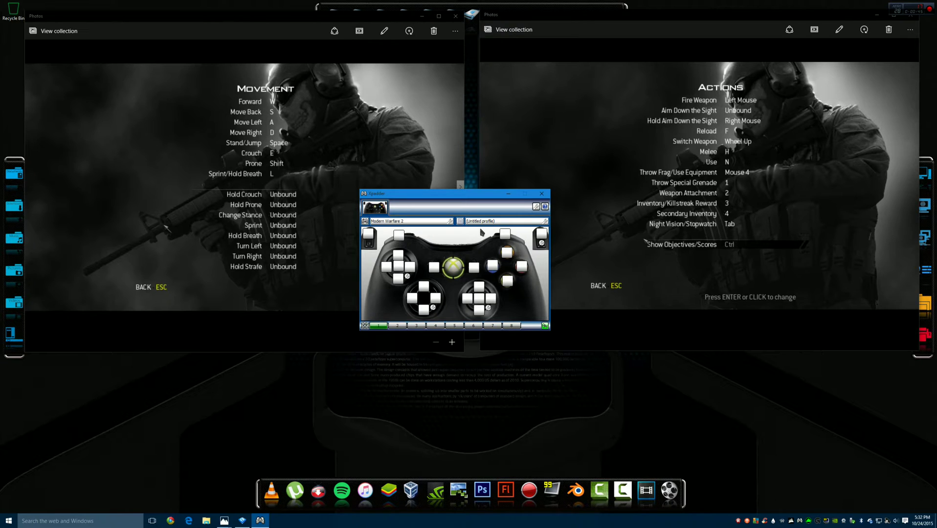
- Start a new controller layout using the xbox360black.bmp Xbox 360 image
{"action": "left_click", "coordinate": [366, 222]}
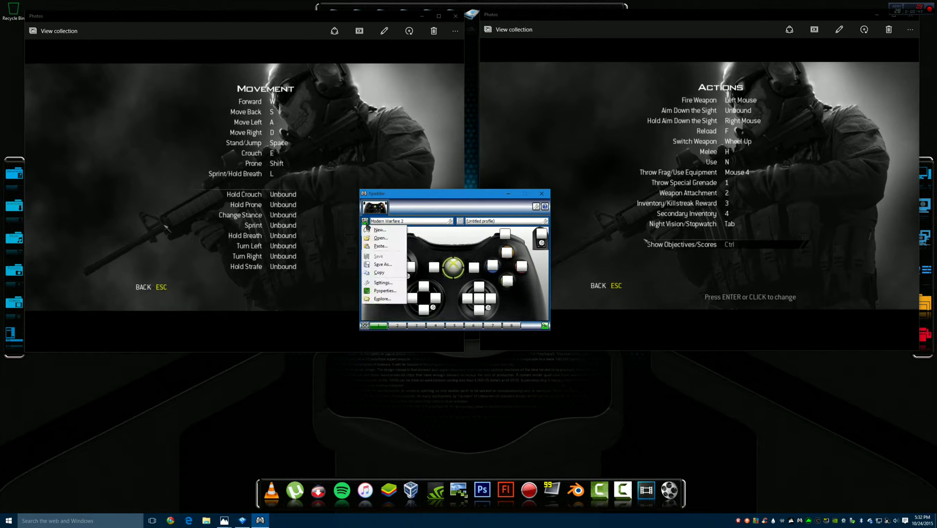
{"action": "left_click", "coordinate": [378, 230]}
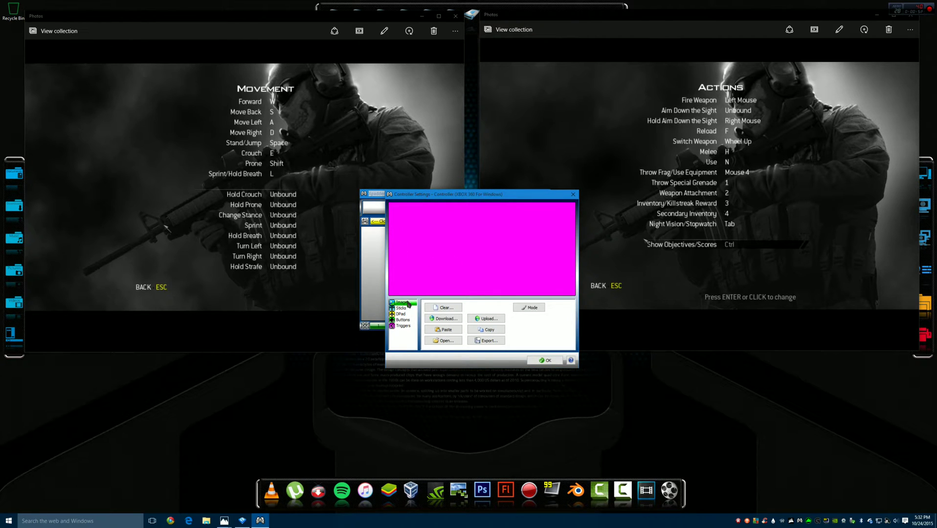
{"action": "left_click", "coordinate": [445, 341]}
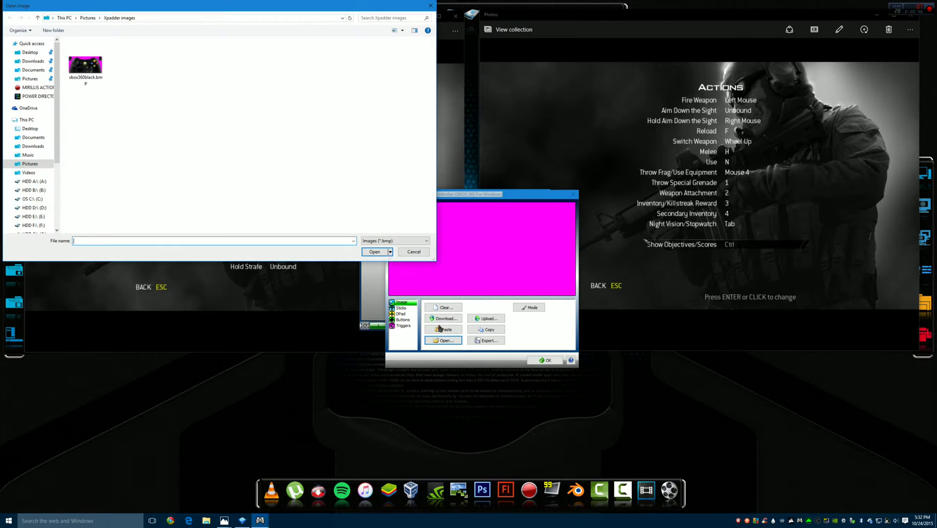
{"action": "double_click", "coordinate": [86, 63]}
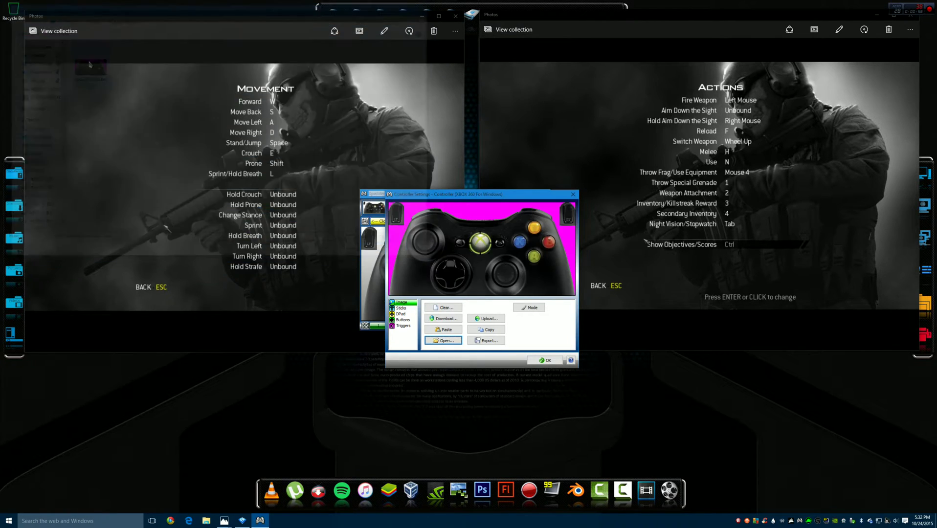
{"action": "left_click", "coordinate": [400, 309]}
- Enable both sticks and position their circles over the left and right thumbsticks
{"action": "left_click", "coordinate": [426, 306]}
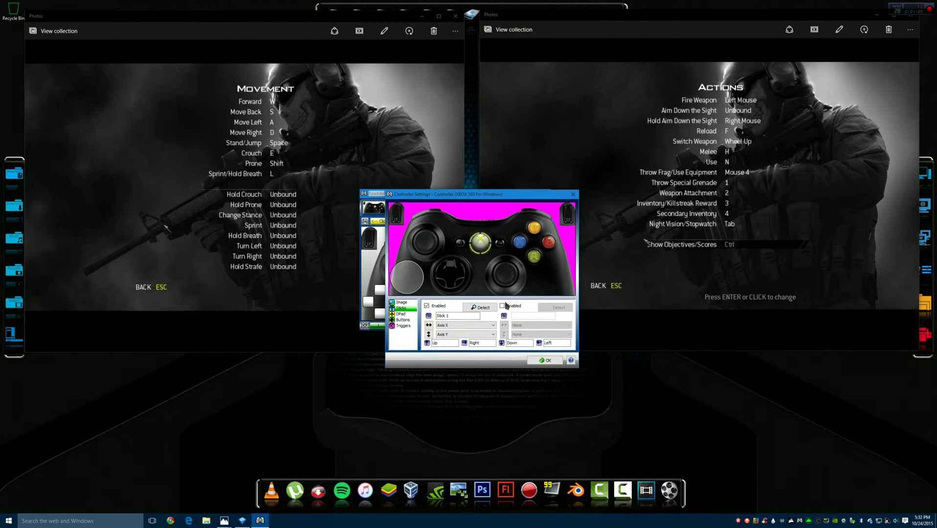
{"action": "left_click", "coordinate": [502, 305]}
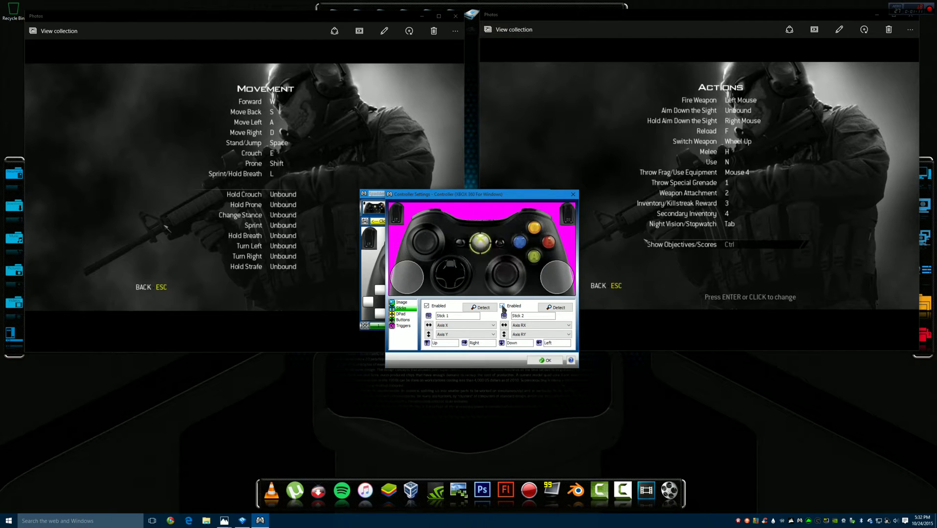
{"action": "left_click_drag", "start_coordinate": [413, 282], "coordinate": [430, 246]}
{"action": "left_click_drag", "start_coordinate": [552, 283], "coordinate": [505, 274]}
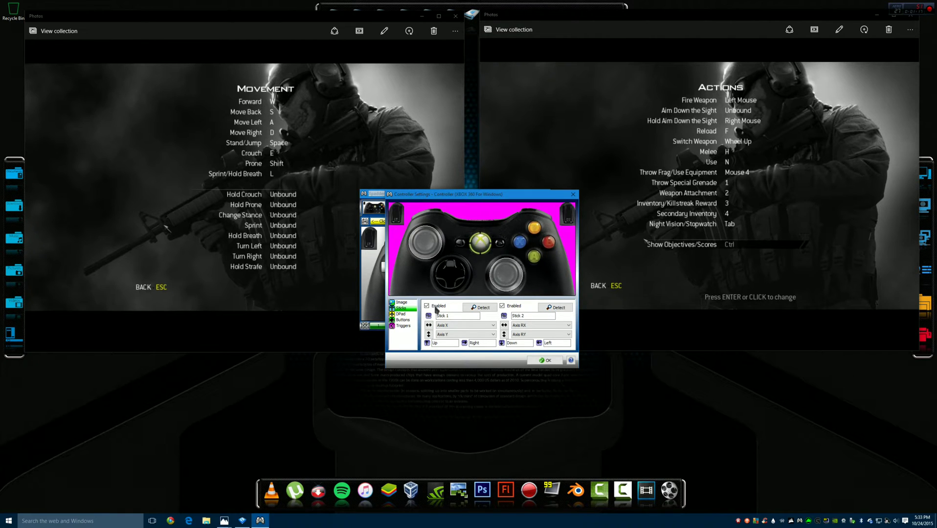
- Enable the D-pad with its four POV directions
{"action": "left_click", "coordinate": [401, 314]}
{"action": "left_click", "coordinate": [430, 315]}
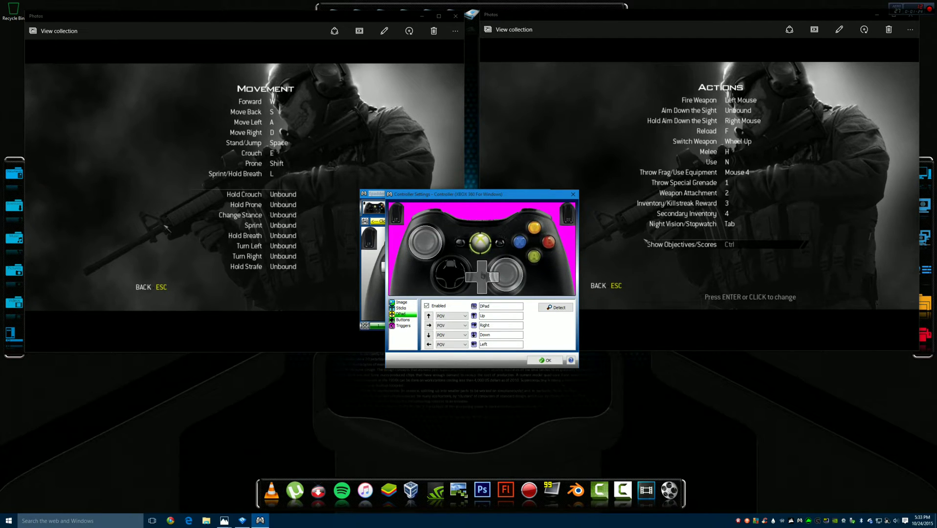
{"action": "left_click", "coordinate": [408, 320]}
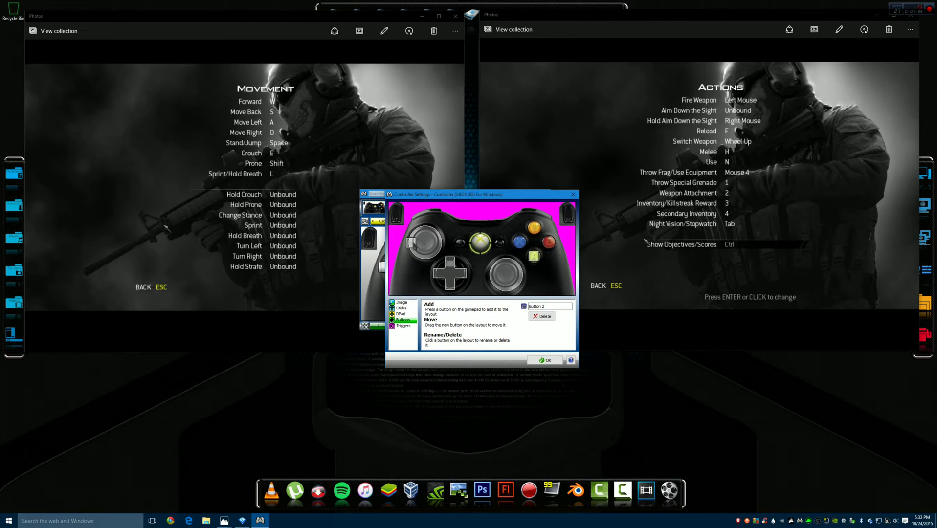
- Place markers on B, Y, X, Back, Start and both stick clicks, up to Button 10
{"action": "mouse_move", "coordinate": [410, 244]}
{"action": "left_mouse_down"}
{"action": "mouse_move", "coordinate": [453, 262]}
{"action": "mouse_move", "coordinate": [549, 243]}
{"action": "left_mouse_up"}
{"action": "mouse_move", "coordinate": [433, 244]}
{"action": "left_mouse_down"}
{"action": "mouse_move", "coordinate": [543, 243]}
{"action": "mouse_move", "coordinate": [534, 228]}
{"action": "left_mouse_up"}
{"action": "mouse_move", "coordinate": [422, 243]}
{"action": "left_mouse_down"}
{"action": "mouse_move", "coordinate": [521, 241]}
{"action": "mouse_move", "coordinate": [500, 244]}
{"action": "left_mouse_up"}
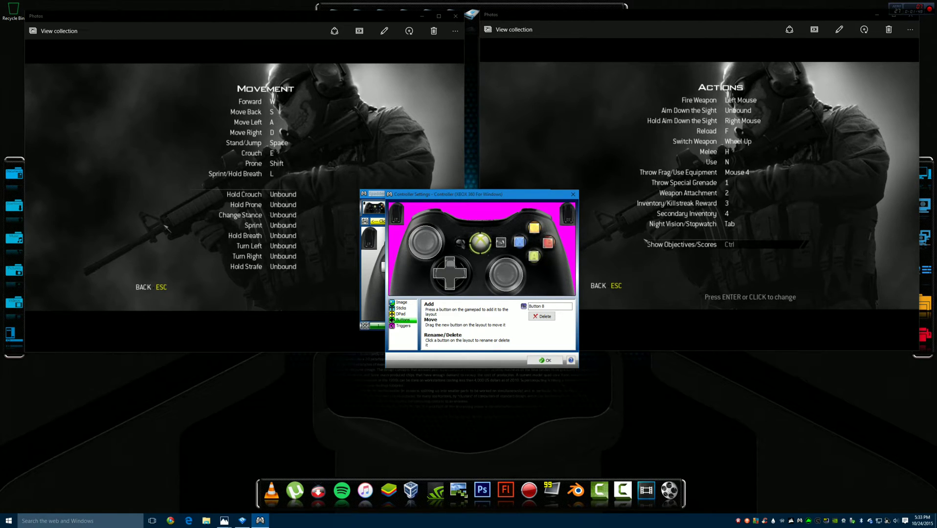
{"action": "mouse_move", "coordinate": [466, 243]}
{"action": "left_mouse_down"}
{"action": "mouse_move", "coordinate": [448, 248]}
{"action": "mouse_move", "coordinate": [430, 211]}
{"action": "left_mouse_up"}
{"action": "mouse_move", "coordinate": [452, 243]}
{"action": "left_mouse_down"}
{"action": "mouse_move", "coordinate": [453, 228]}
{"action": "mouse_move", "coordinate": [528, 223]}
{"action": "mouse_move", "coordinate": [532, 210]}
{"action": "left_mouse_up"}
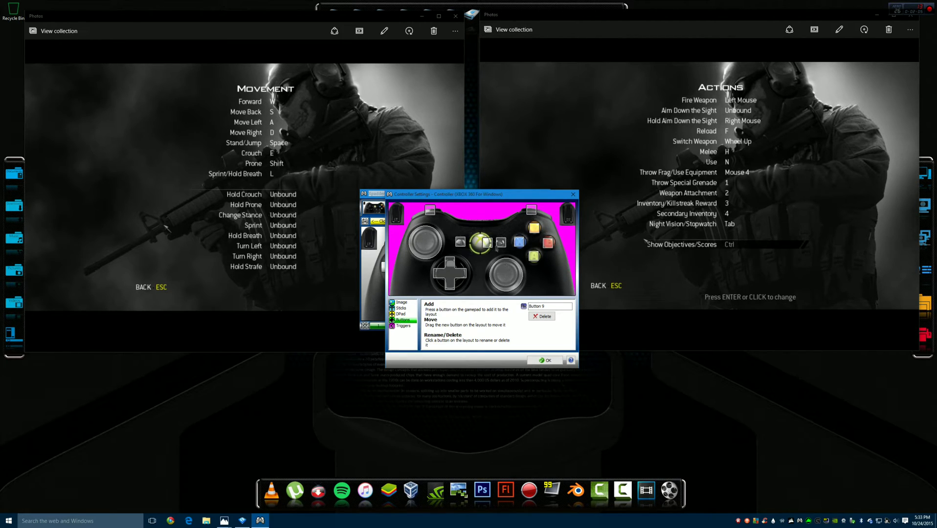
{"action": "left_click_drag", "start_coordinate": [488, 243], "coordinate": [427, 248]}
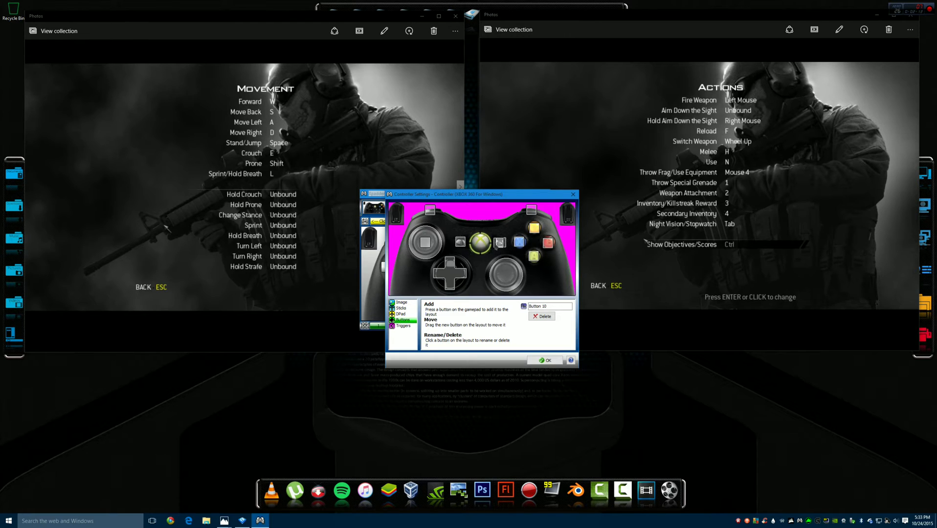
{"action": "left_click_drag", "start_coordinate": [499, 243], "coordinate": [506, 274]}
- Enable the left and right triggers, detected as Axis Z+ and Axis Z-
{"action": "left_click", "coordinate": [405, 327]}
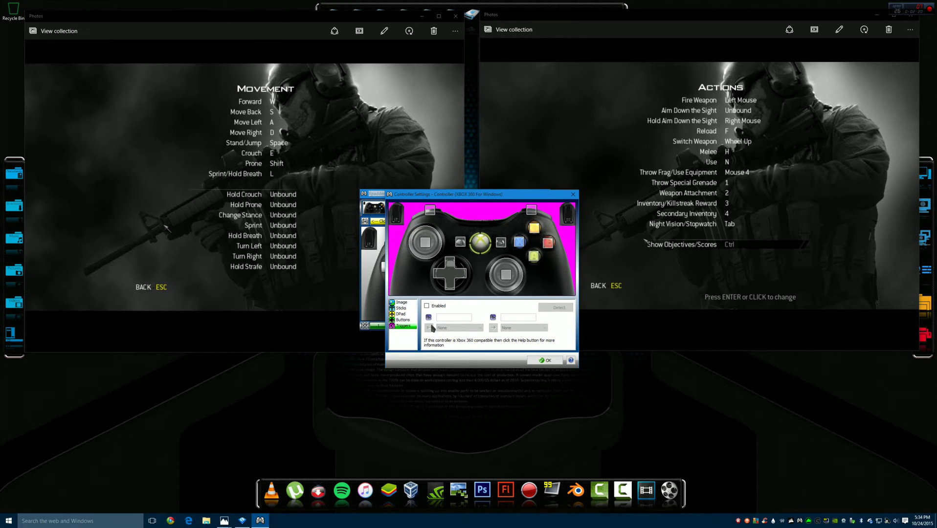
{"action": "left_click", "coordinate": [427, 306]}
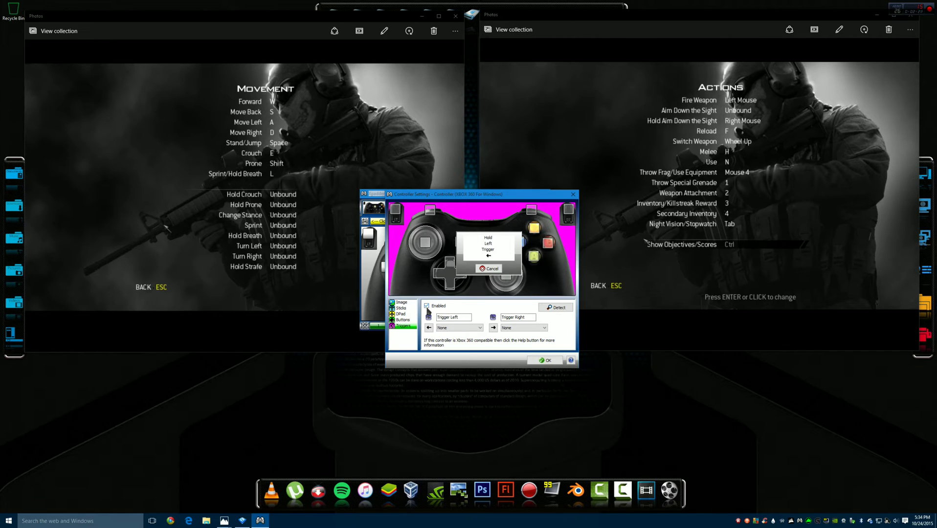